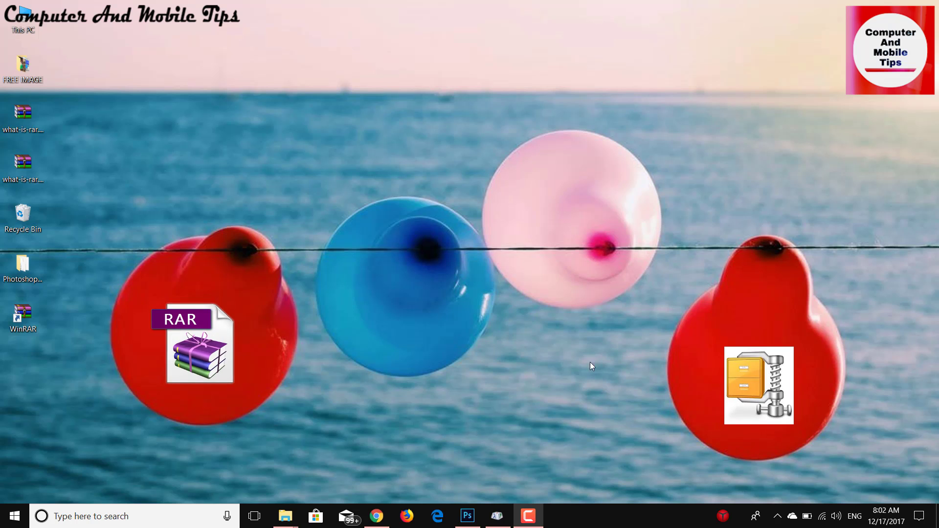
pyautogui.click(6, 104)
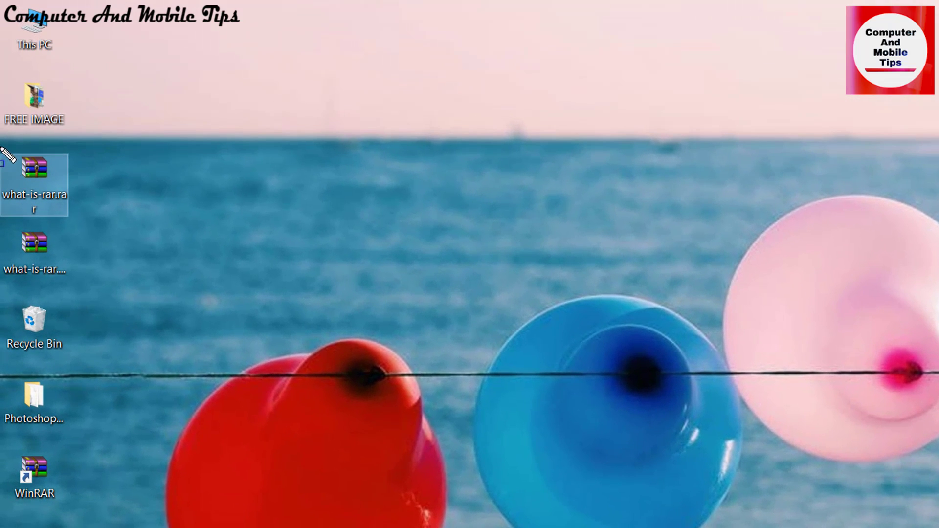
pyautogui.moveTo(1, 105); pyautogui.dragTo(25, 156)
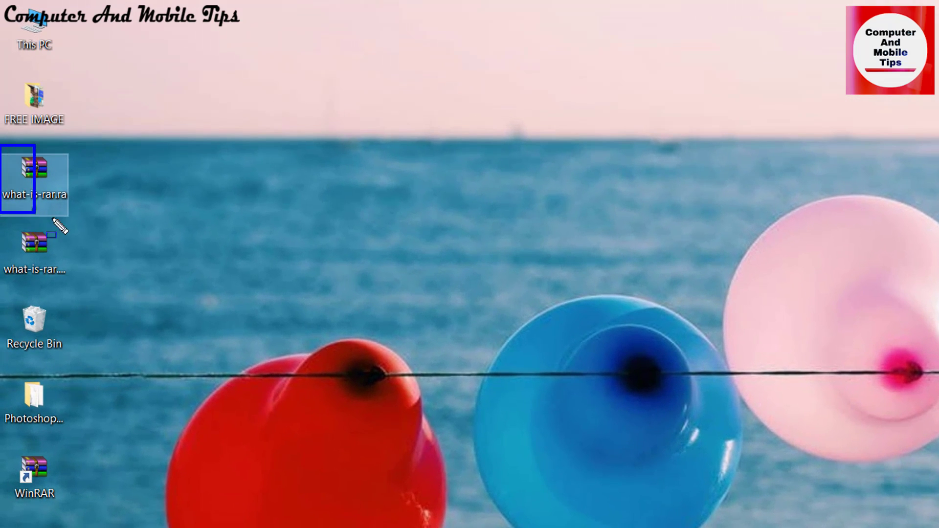
pyautogui.moveTo(58, 226); pyautogui.dragTo(87, 234)
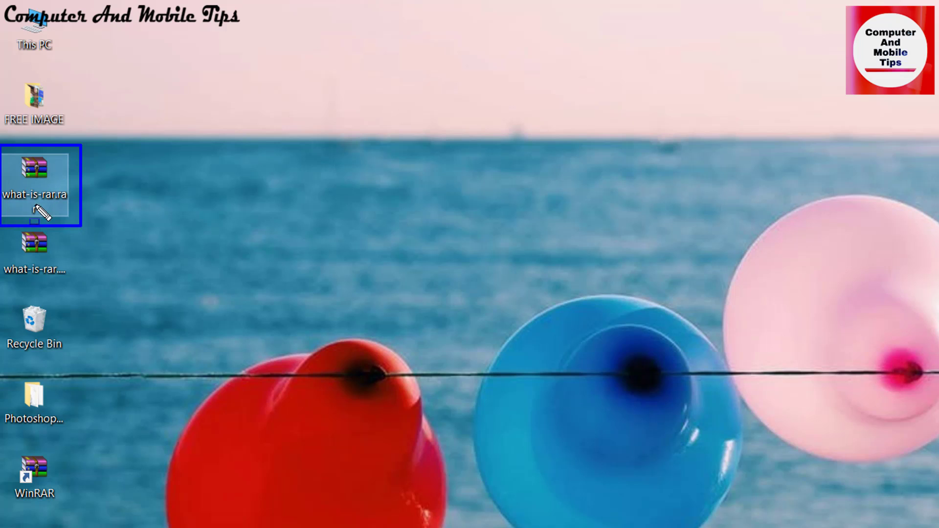
pyautogui.click(49, 251)
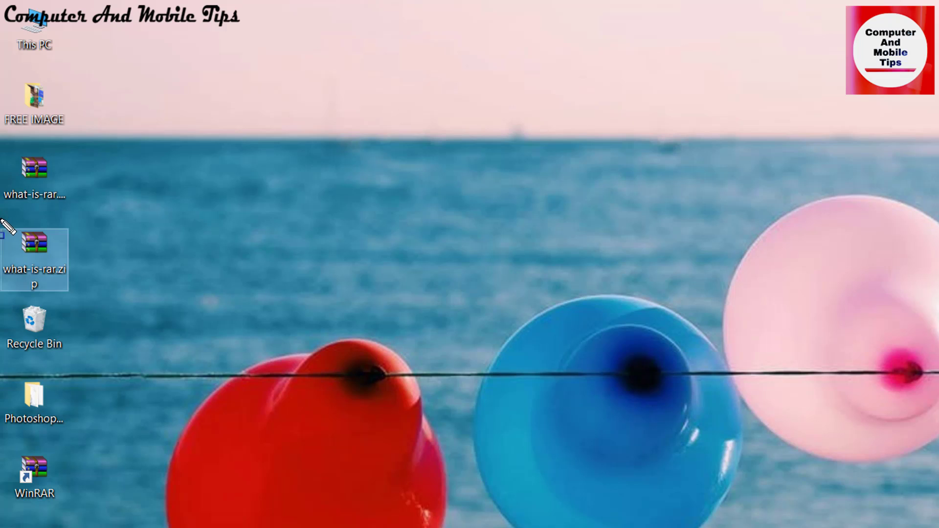
pyautogui.moveTo(1, 219); pyautogui.dragTo(85, 299)
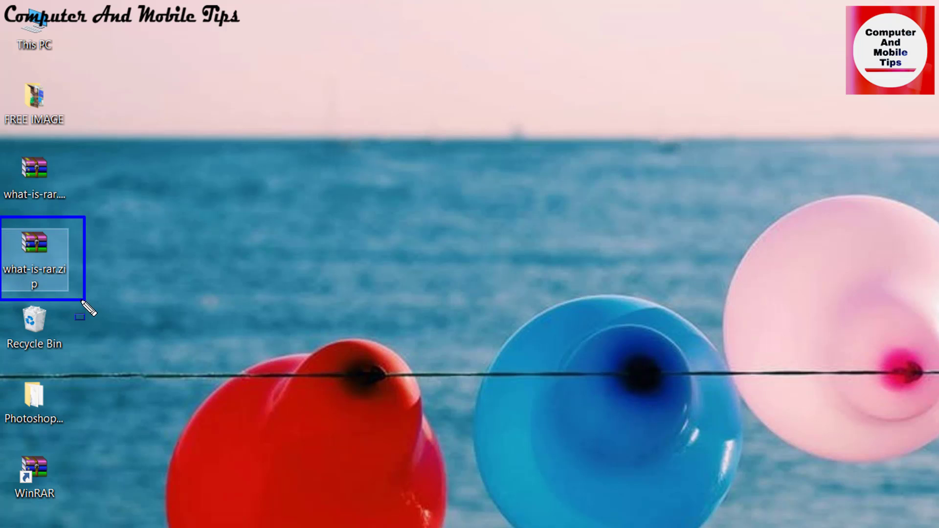
pyautogui.click(146, 277)
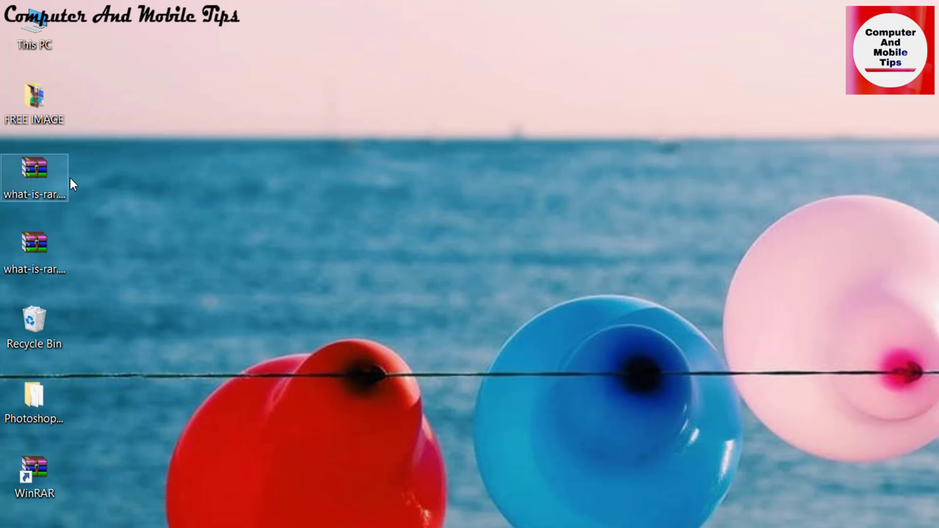
pyautogui.click(39, 251)
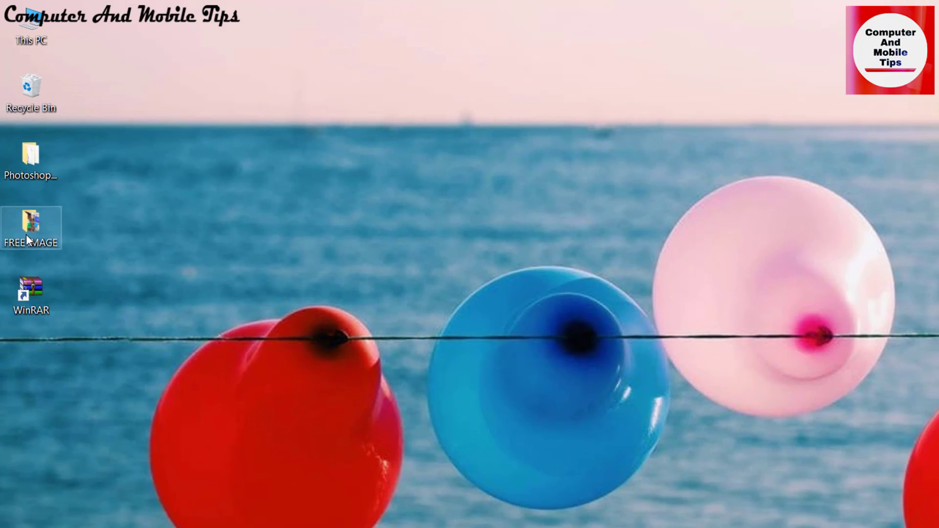
# Compress the desktop's FREE IMAGE folder into FREE IMAGE.rar using WinRAR's archive settings, with the RAR format and Normal compression
pyautogui.rightClick(31, 279)
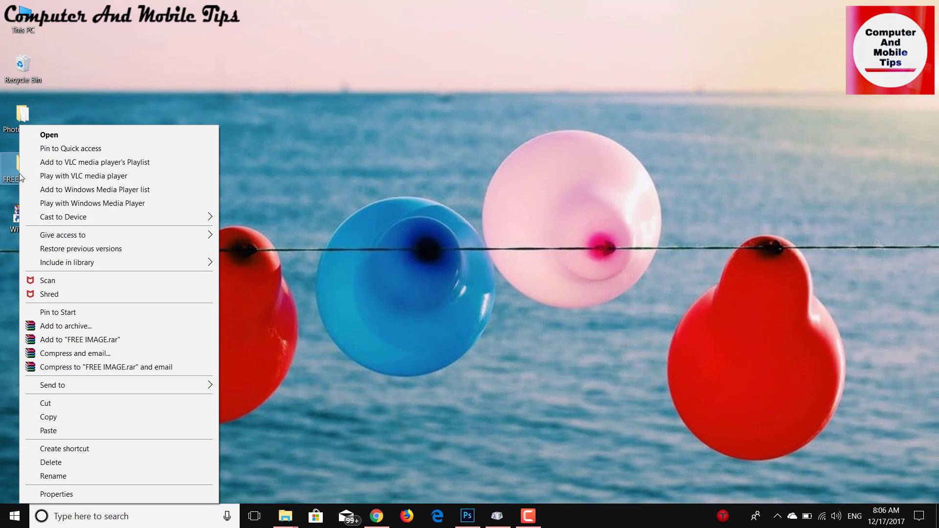
pyautogui.moveTo(17, 316)
pyautogui.mouseDown()
pyautogui.moveTo(42, 356)
pyautogui.moveTo(217, 390)
pyautogui.moveTo(223, 378)
pyautogui.mouseUp()
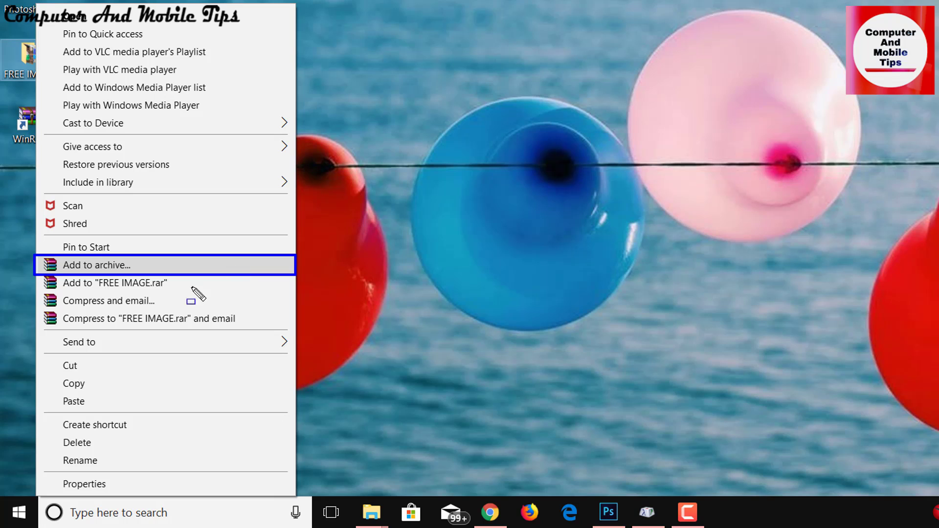
pyautogui.press('Escape')
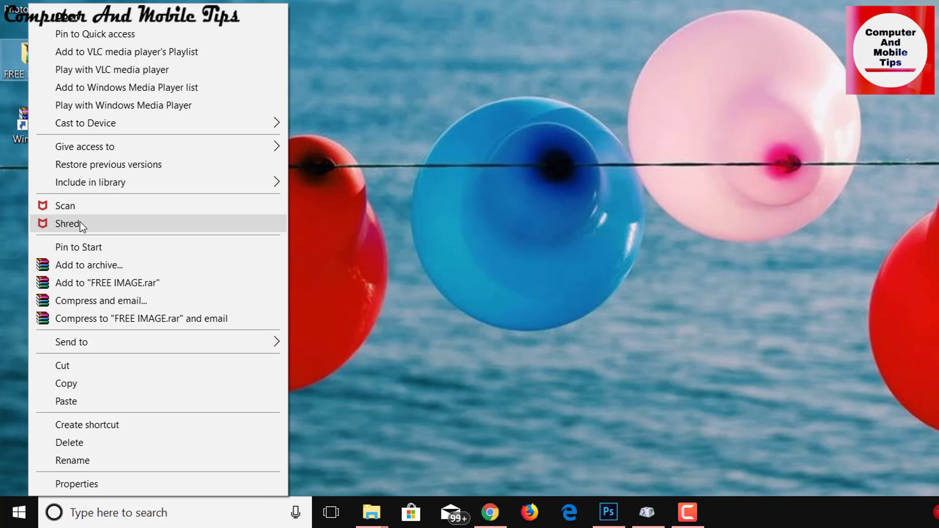
pyautogui.click(110, 266)
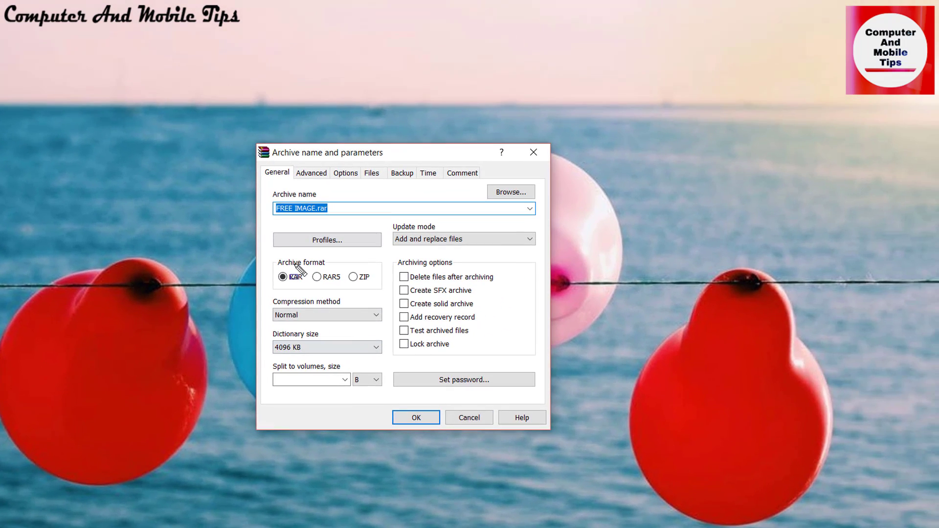
pyautogui.moveTo(435, 1); pyautogui.dragTo(791, 336)
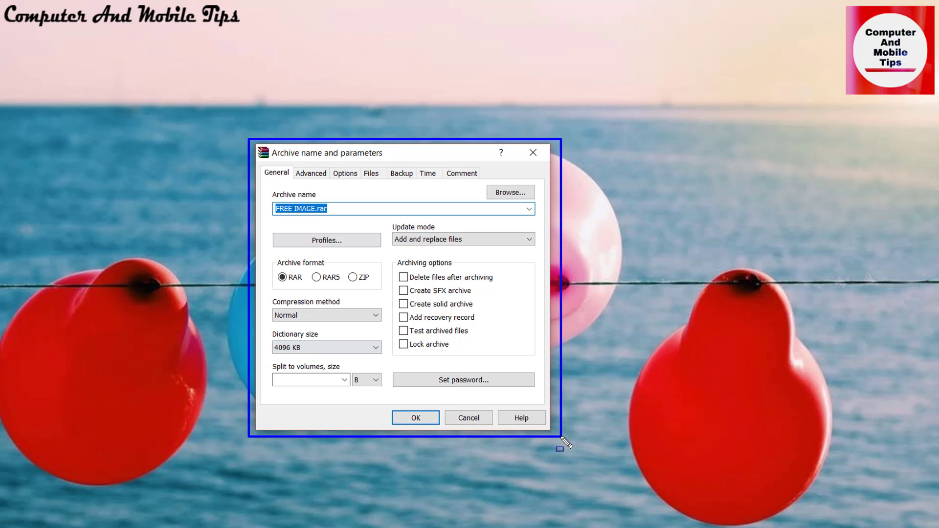
pyautogui.moveTo(564, 443); pyautogui.dragTo(562, 441)
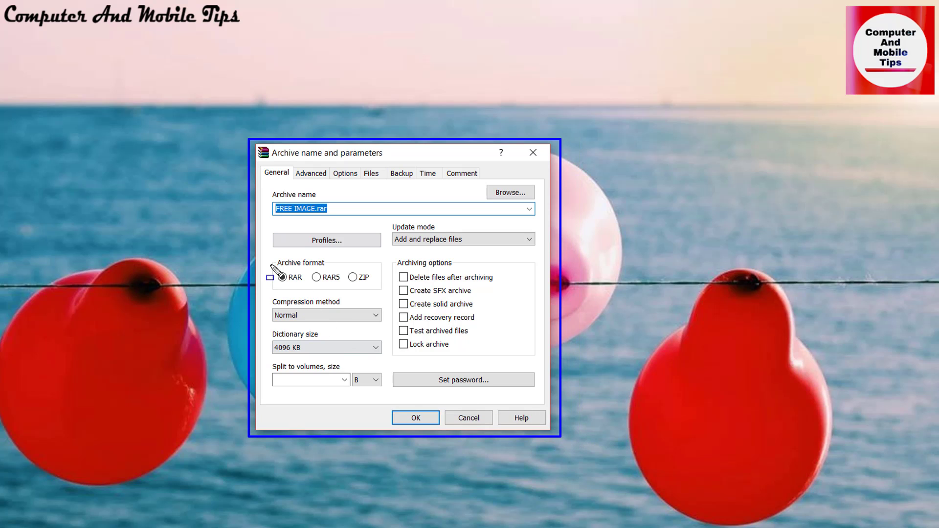
pyautogui.moveTo(267, 254)
pyautogui.mouseDown()
pyautogui.moveTo(361, 298)
pyautogui.moveTo(387, 306)
pyautogui.moveTo(384, 298)
pyautogui.mouseUp()
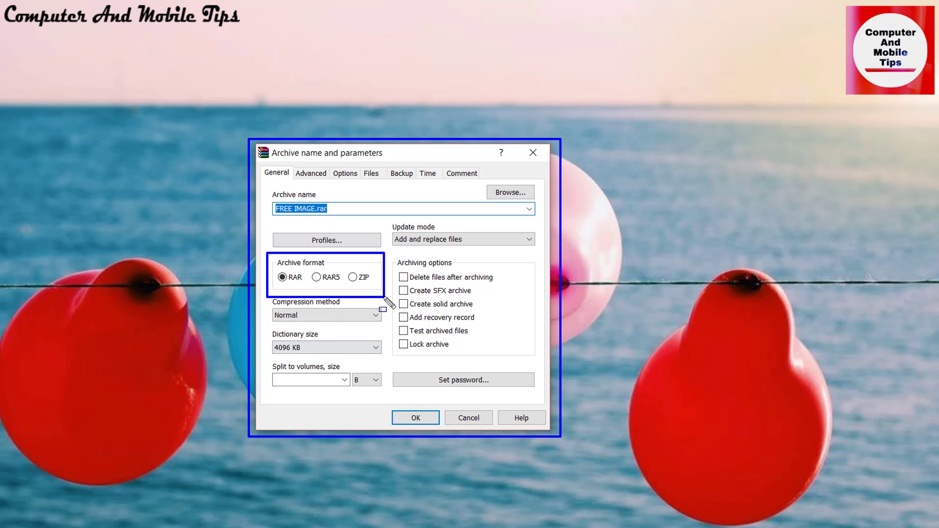
pyautogui.press('Escape')
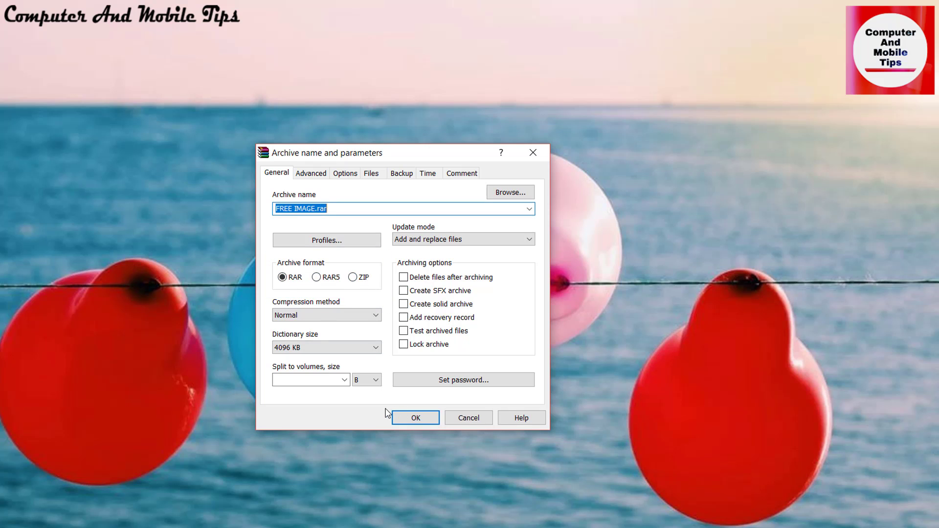
pyautogui.moveTo(387, 413); pyautogui.dragTo(421, 437)
pyautogui.press('Escape')
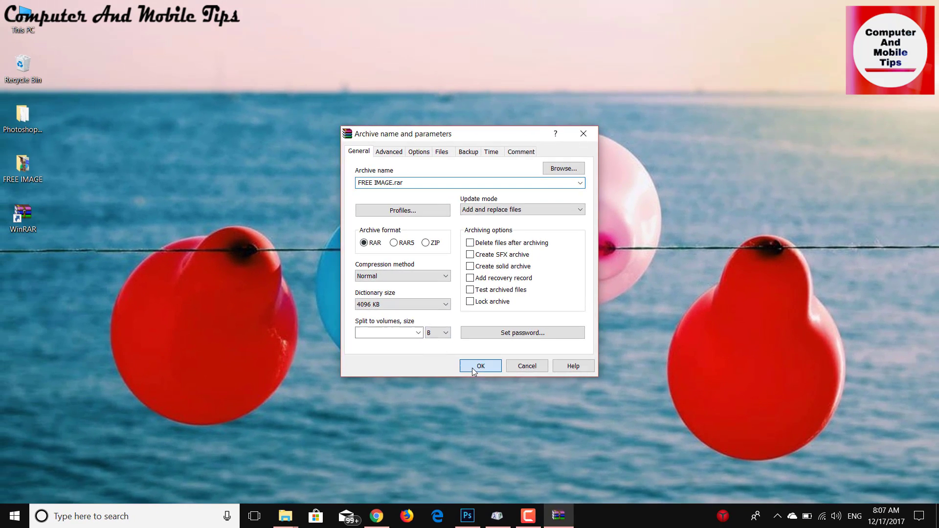
pyautogui.click(473, 368)
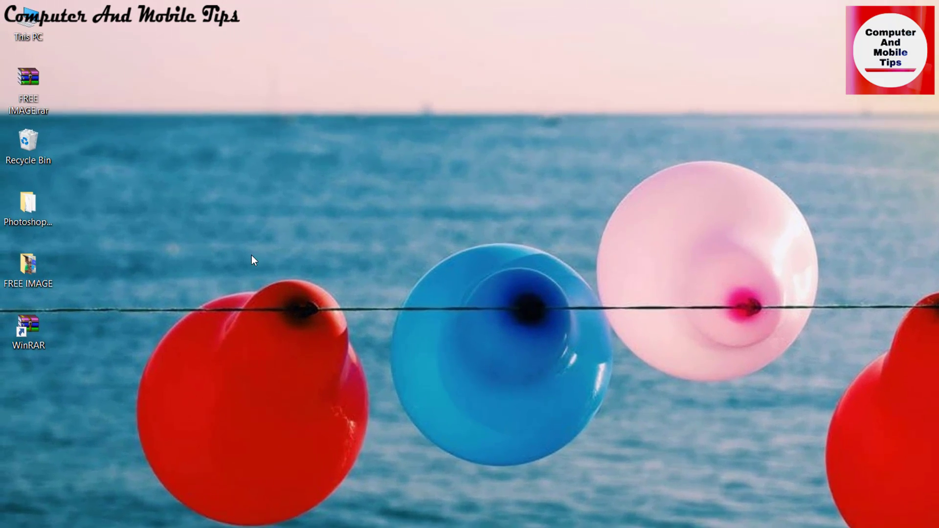
pyautogui.moveTo(1, 47); pyautogui.dragTo(56, 99)
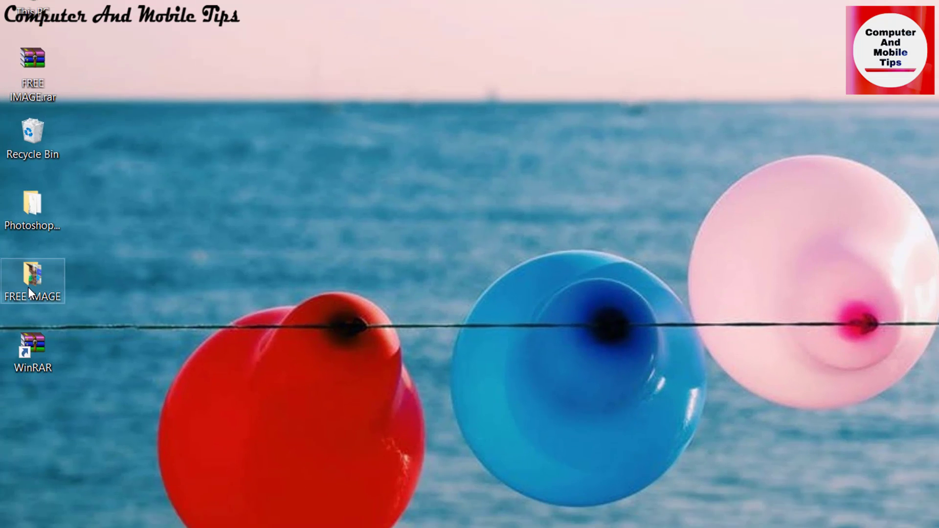
# Send the FREE IMAGE folder to a compressed (zipped) folder and keep the name FREE IMAGE.zip
pyautogui.rightClick(30, 283)
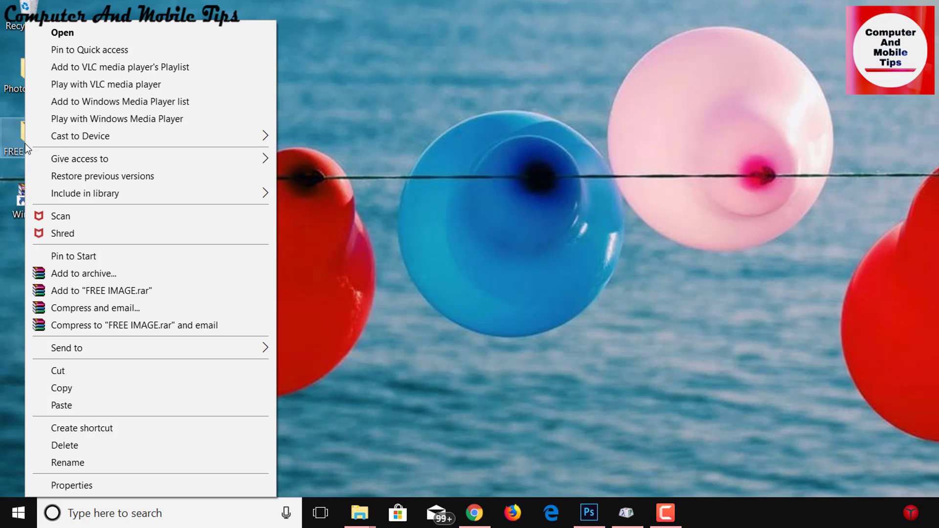
pyautogui.moveTo(114, 348)
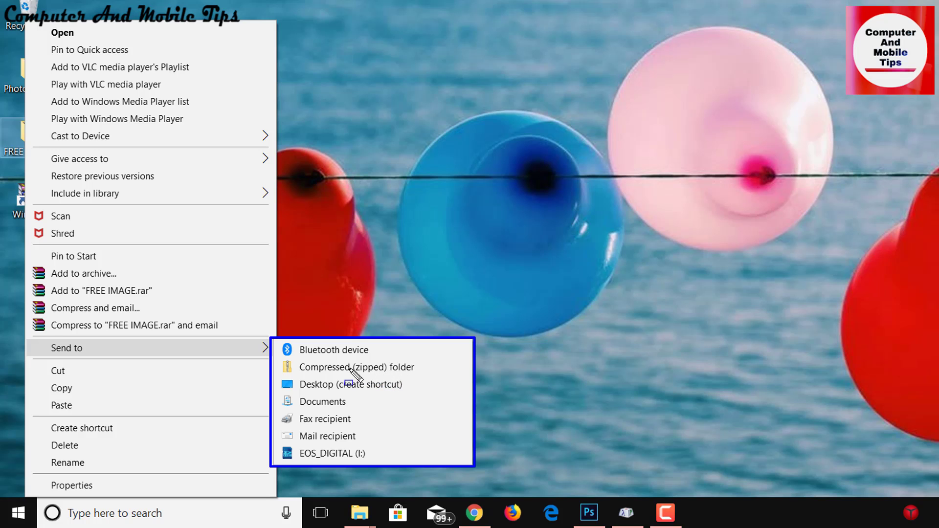
pyautogui.click(350, 369)
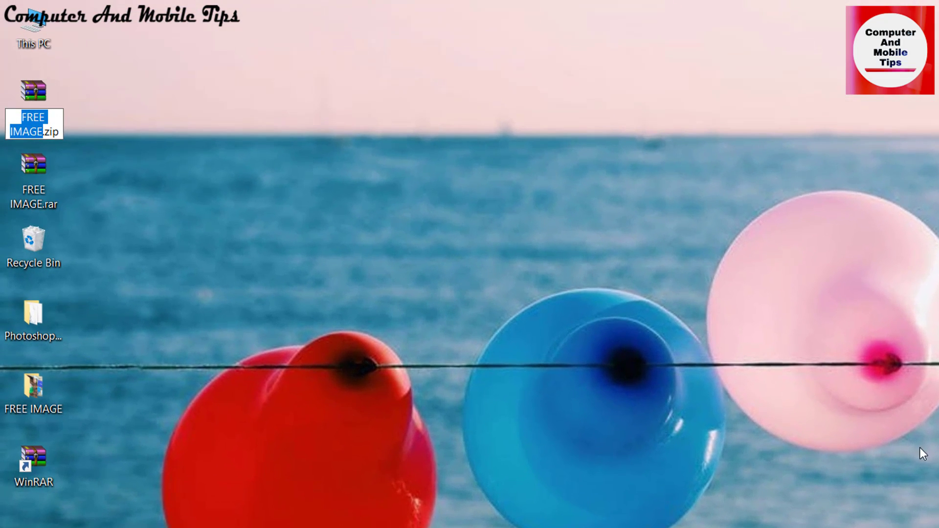
pyautogui.click(221, 278)
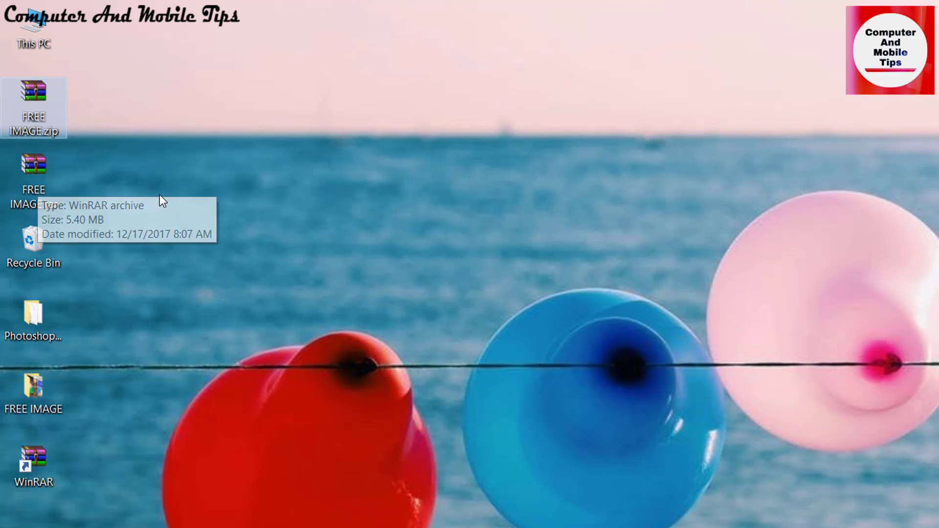
# Open FREE IMAGE.rar in WinRAR and move the original FREE IMAGE folder from the desktop to the Recycle Bin
pyautogui.click(27, 190)
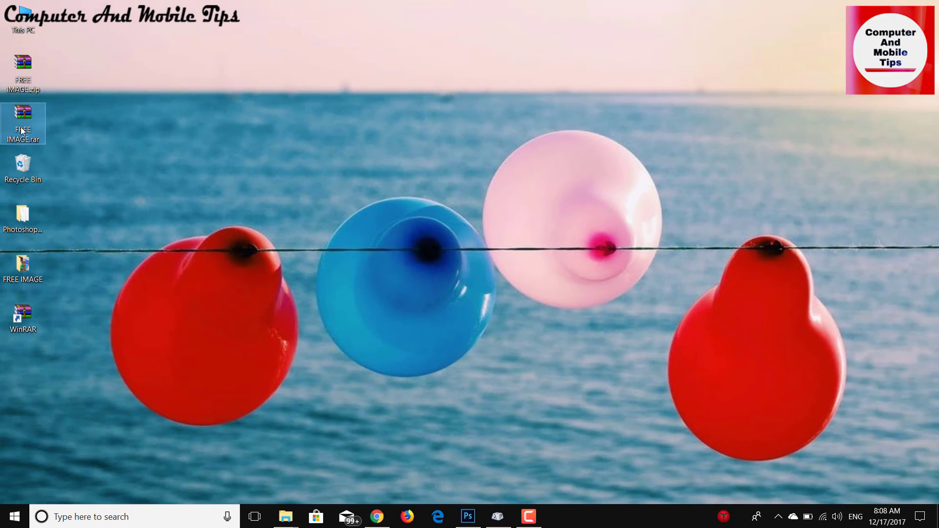
pyautogui.doubleClick(27, 161)
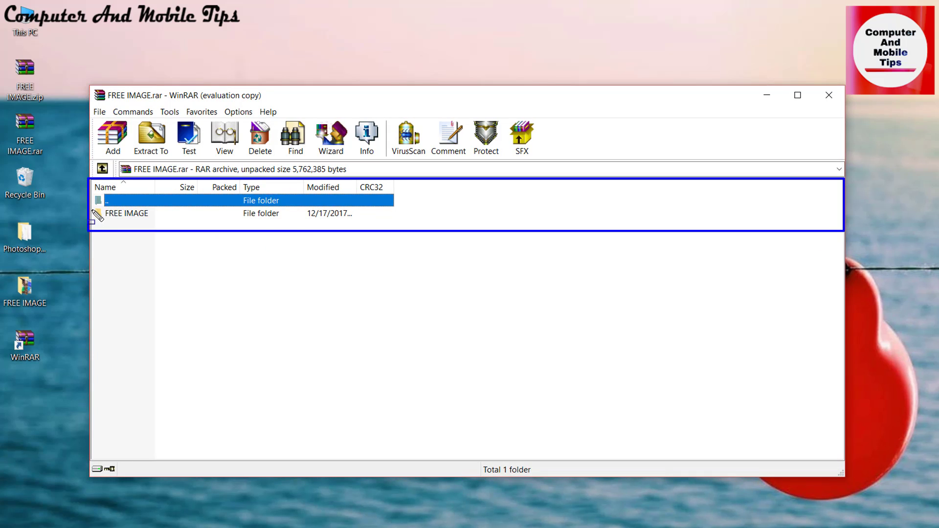
pyautogui.moveTo(90, 206)
pyautogui.mouseDown()
pyautogui.moveTo(146, 229)
pyautogui.moveTo(399, 230)
pyautogui.mouseUp()
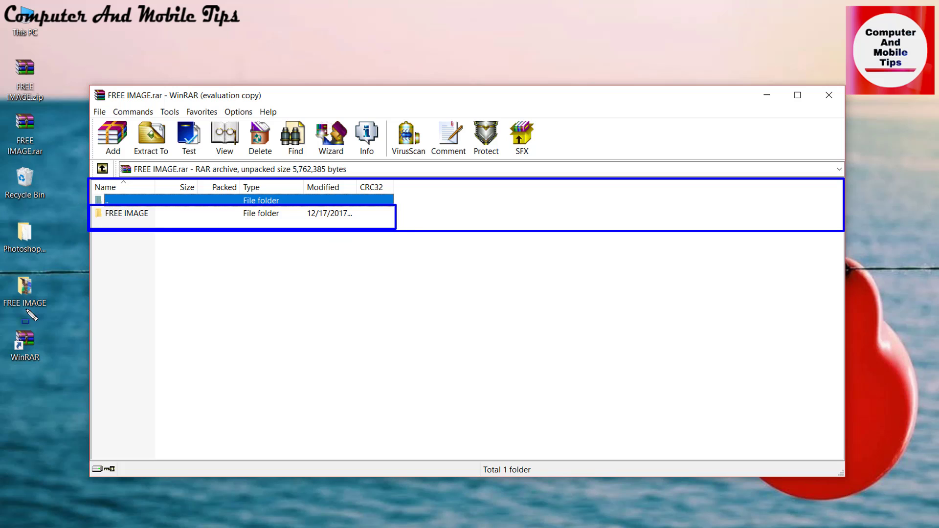
pyautogui.moveTo(3, 274)
pyautogui.mouseDown()
pyautogui.moveTo(31, 309)
pyautogui.moveTo(59, 317)
pyautogui.mouseUp()
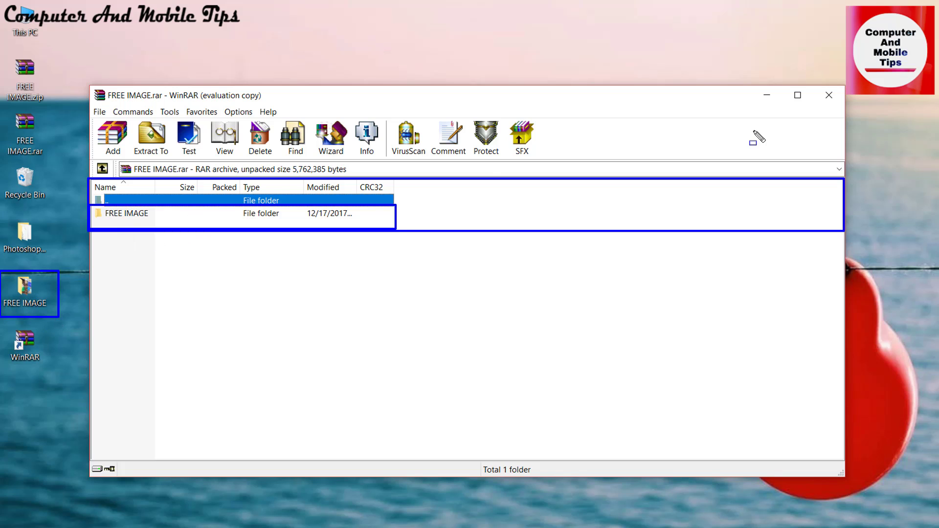
pyautogui.moveTo(25, 289)
pyautogui.mouseDown()
pyautogui.moveTo(39, 198)
pyautogui.moveTo(45, 208)
pyautogui.mouseUp()
# Look through the files in the archive's FREE IMAGE folder and return to the archive's top level
pyautogui.click(229, 215)
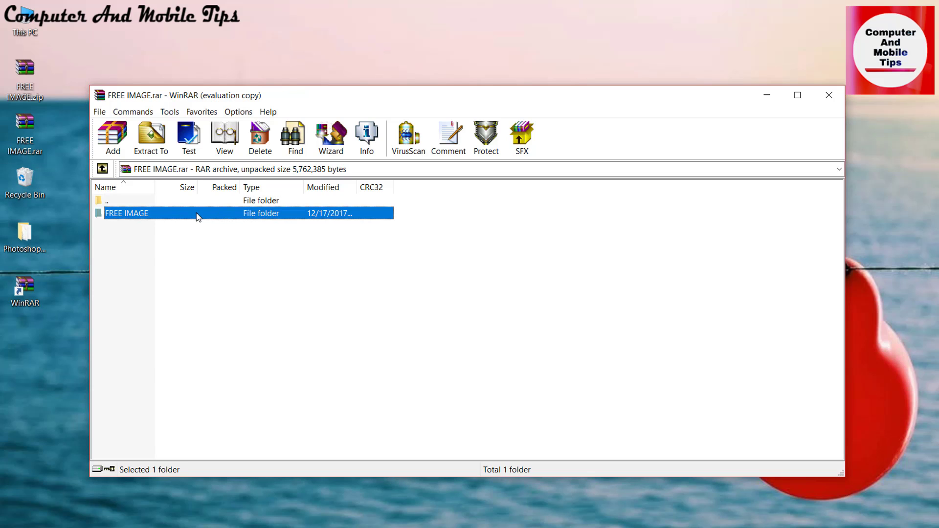
pyautogui.click(222, 301)
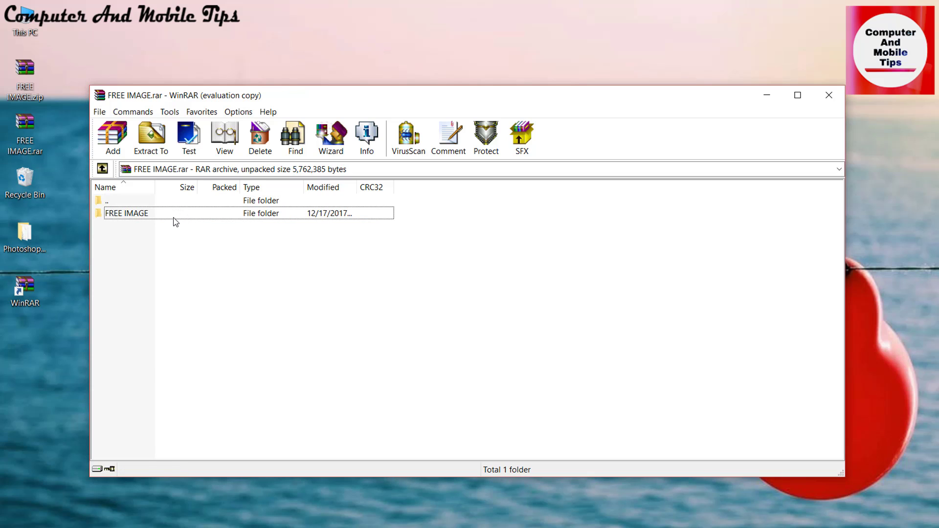
pyautogui.click(176, 215)
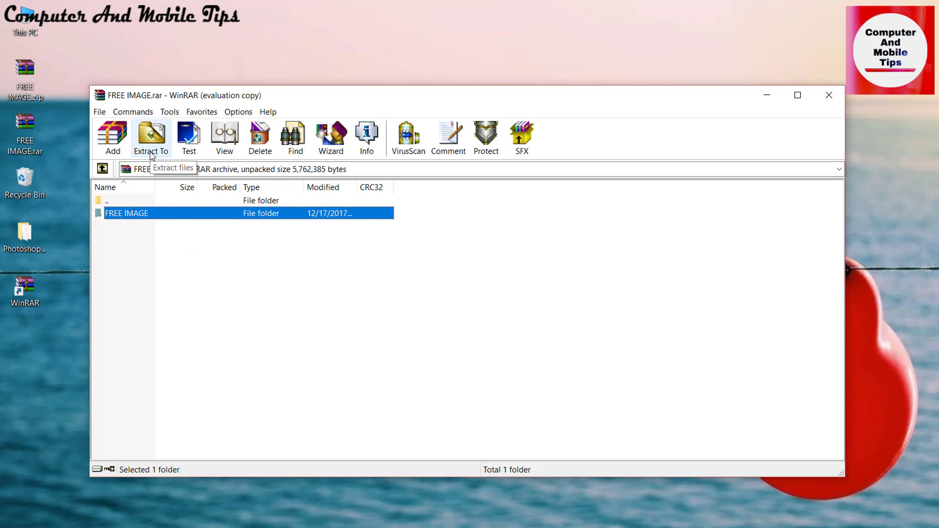
pyautogui.doubleClick(182, 215)
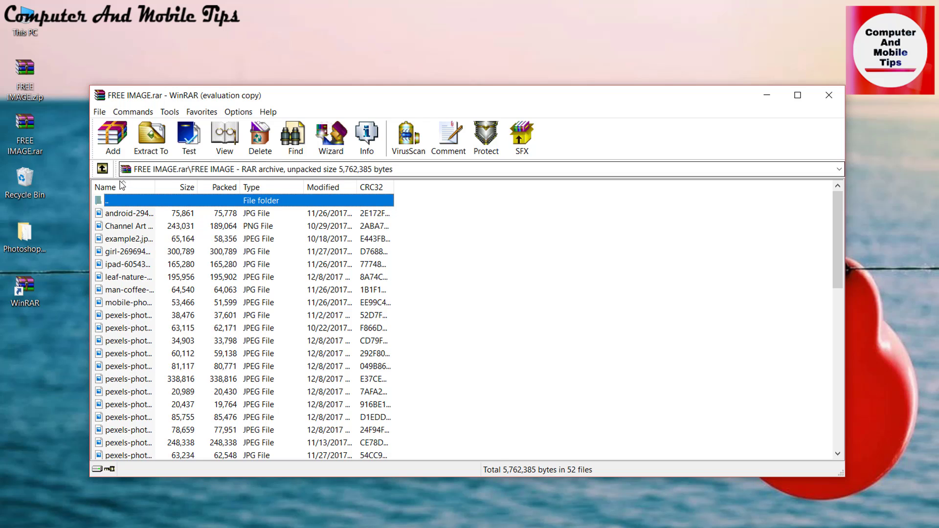
pyautogui.press('BackSpace')
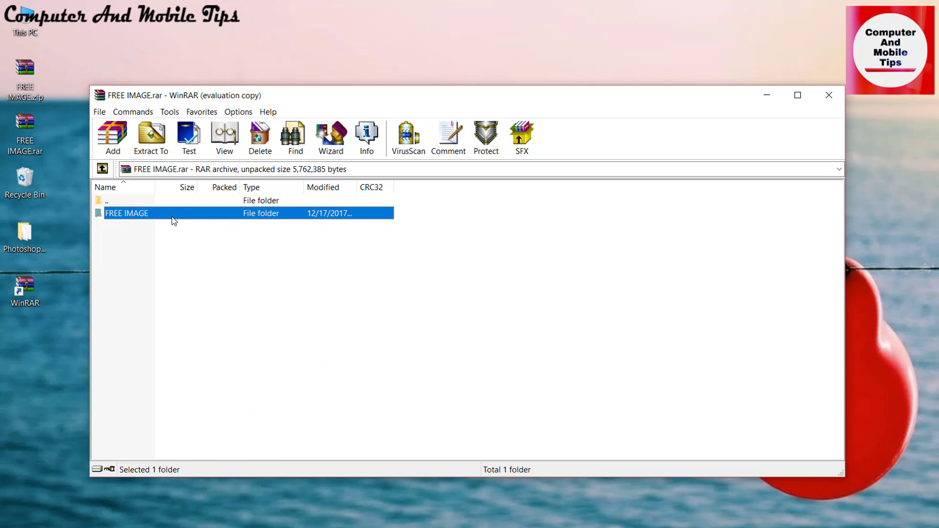
# Extract the selected FREE IMAGE folder from the archive to the Desktop
pyautogui.click(151, 141)
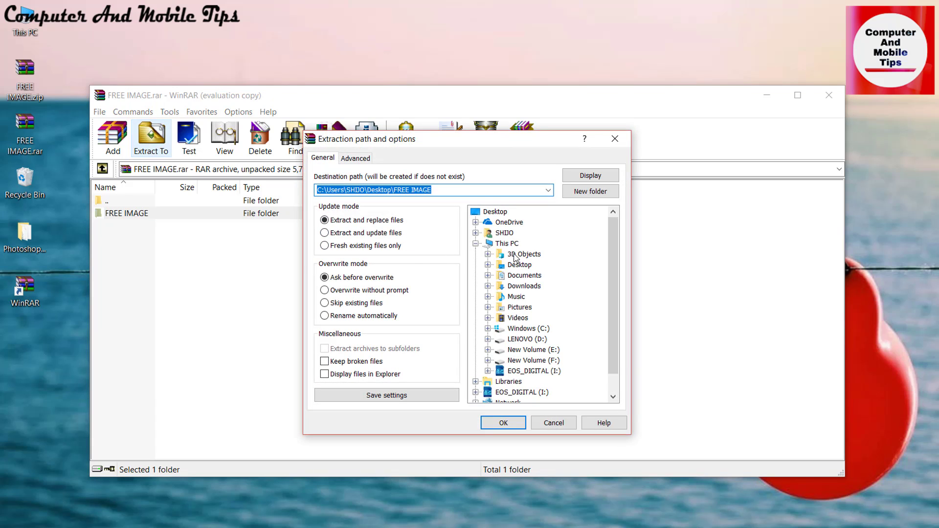
pyautogui.click(514, 264)
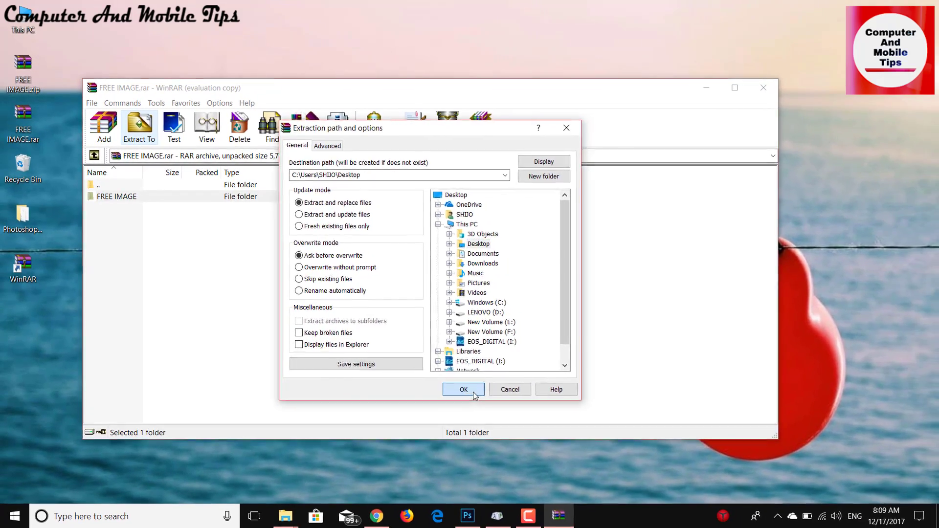
pyautogui.click(503, 422)
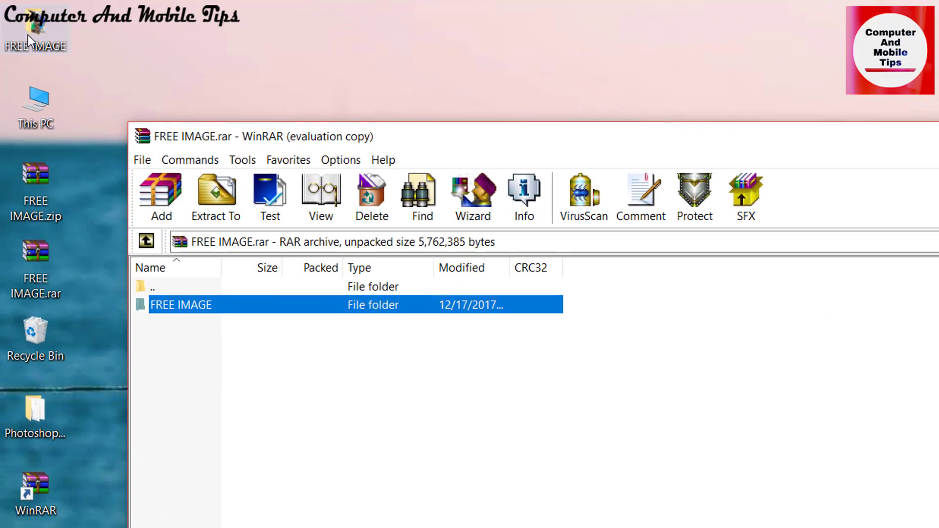
# Open the extracted FREE IMAGE folder on the desktop to check it, and close the archive window
pyautogui.doubleClick(26, 23)
pyautogui.hotkey('alt', 'F4')
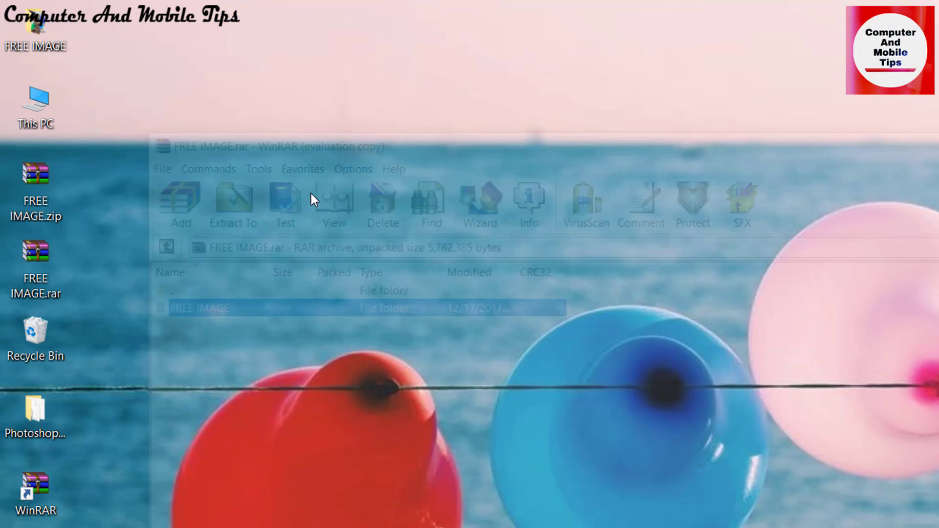
# Move the extracted FREE IMAGE folder from the desktop to the Recycle Bin and open FREE IMAGE.zip in WinRAR
pyautogui.moveTo(28, 35); pyautogui.dragTo(20, 344)
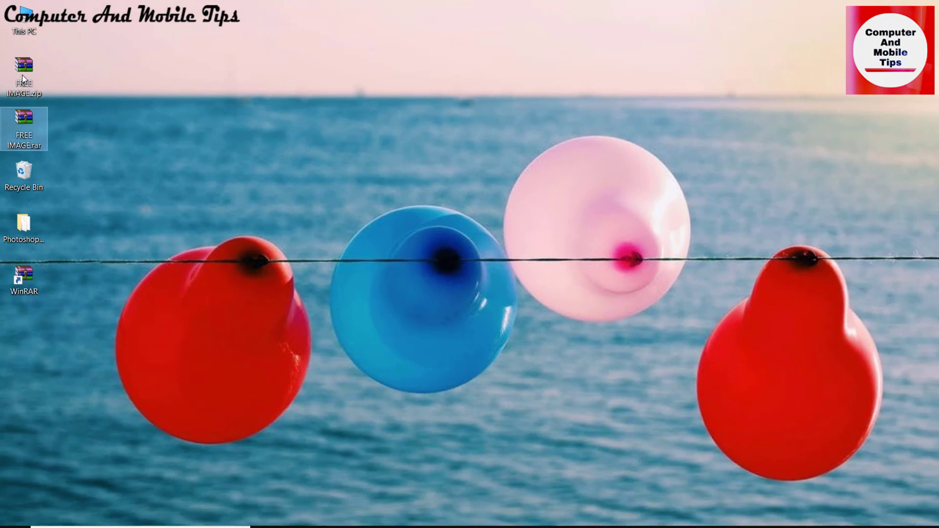
pyautogui.doubleClick(22, 69)
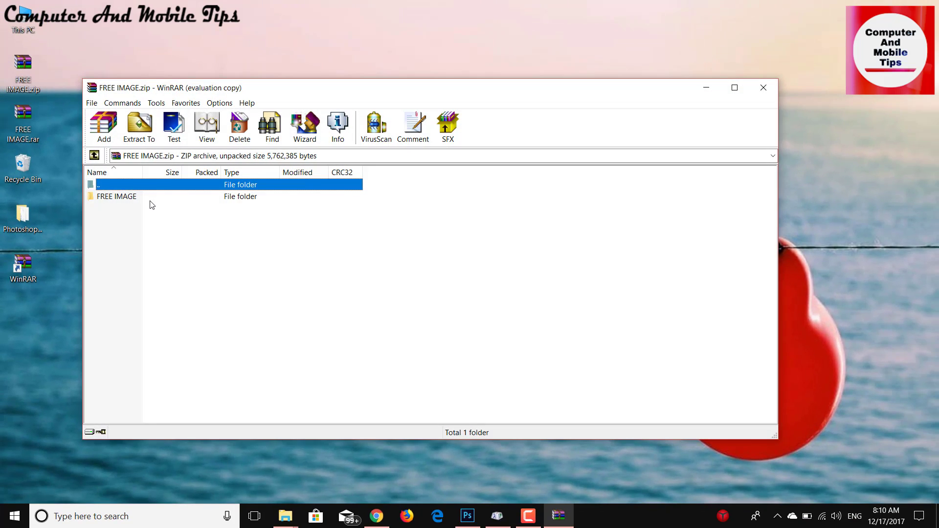
# Extract the FREE IMAGE folder from the ZIP archive to the Desktop folder under This PC
pyautogui.click(153, 199)
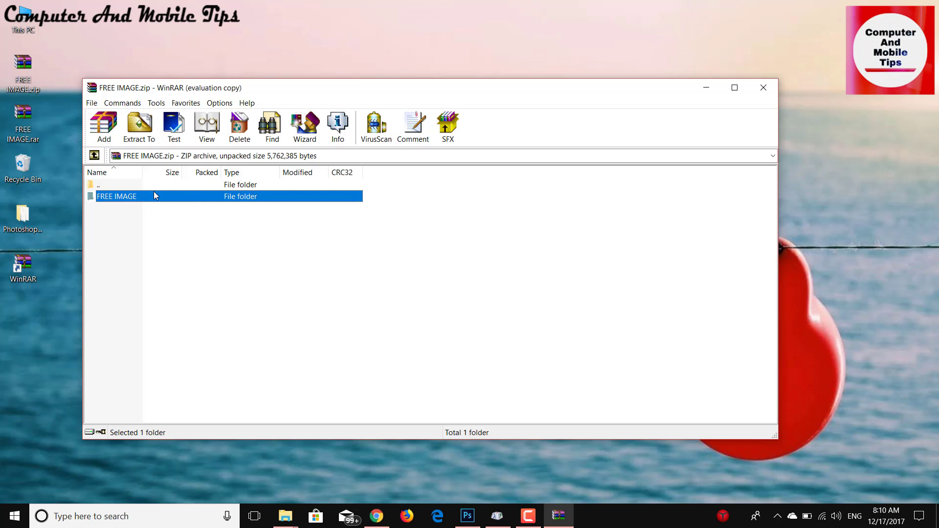
pyautogui.click(150, 142)
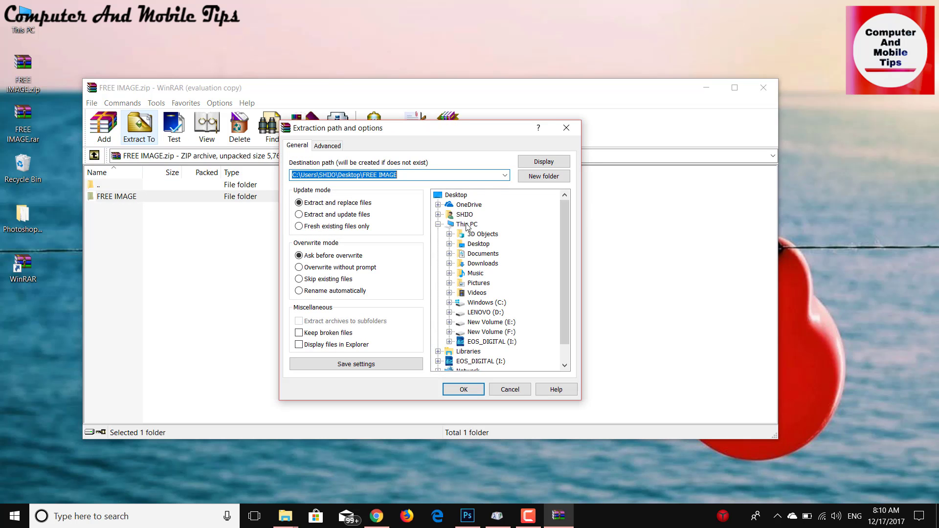
pyautogui.click(479, 243)
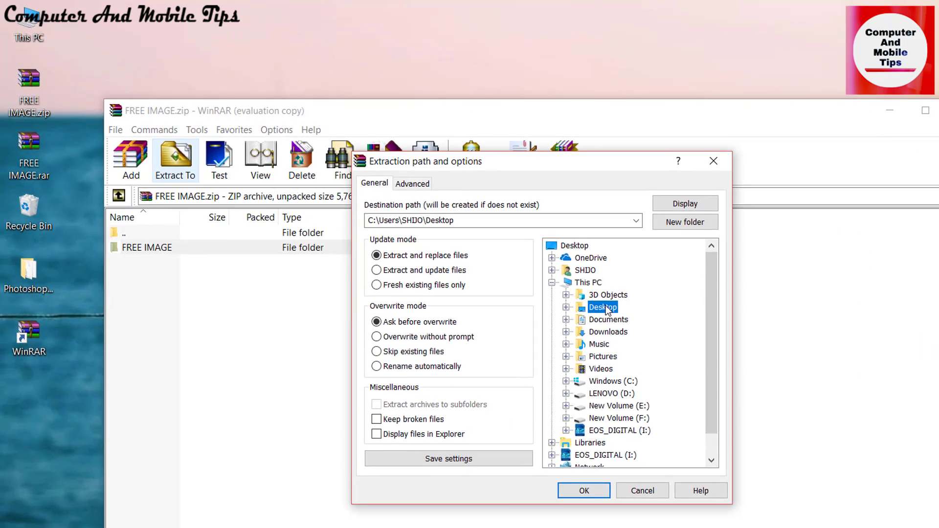
pyautogui.click(614, 511)
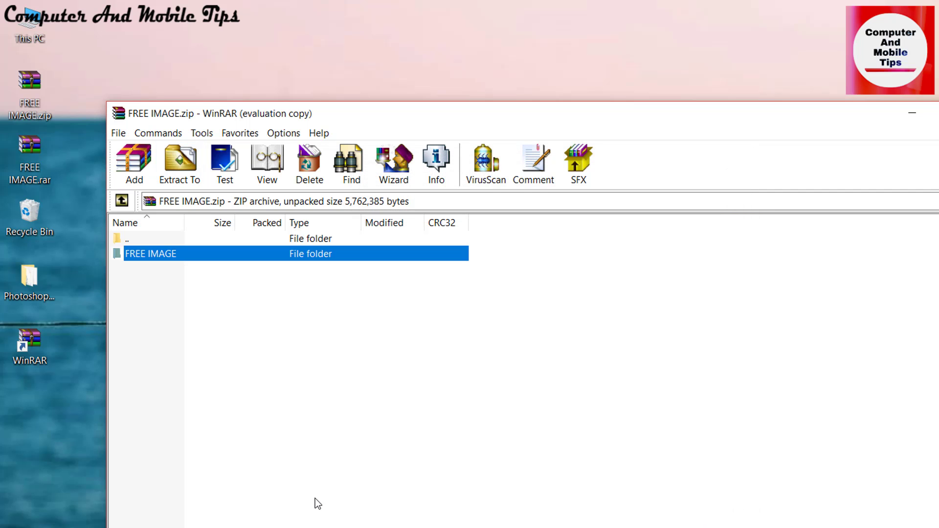
# Select the newly extracted FREE IMAGE folder on the desktop and close the FREE IMAGE.zip archive window
pyautogui.doubleClick(53, 36)
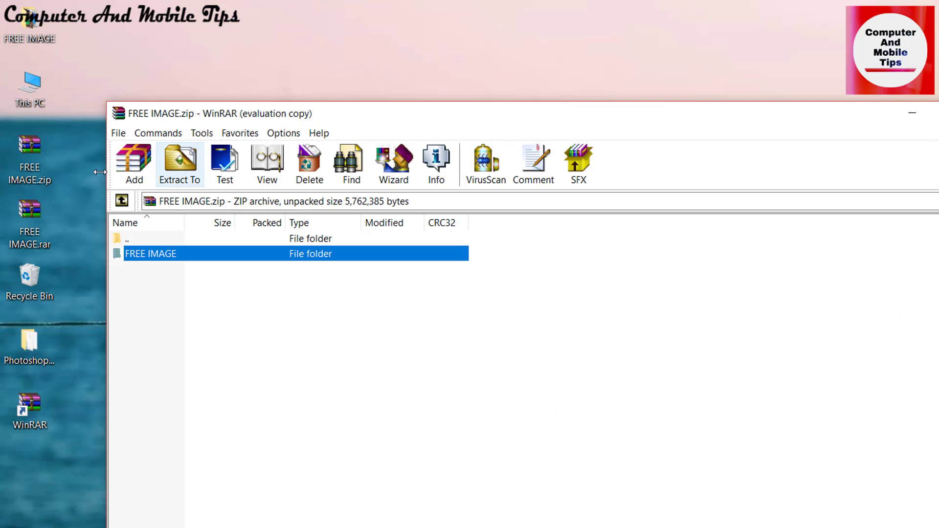
pyautogui.click(38, 31)
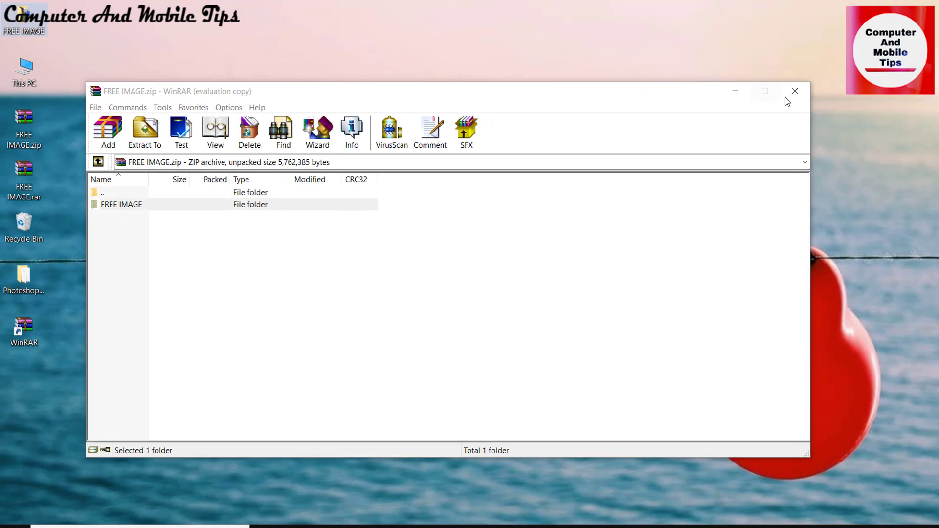
pyautogui.click(938, 111)
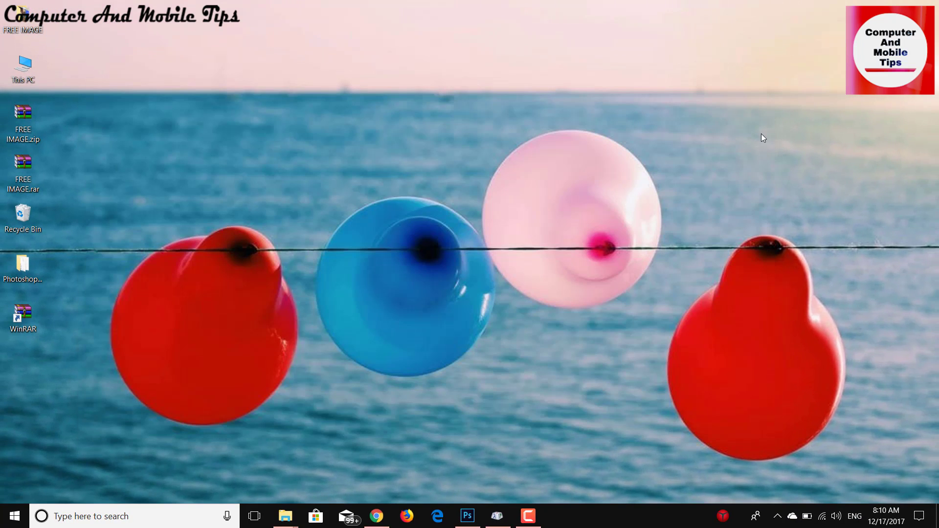